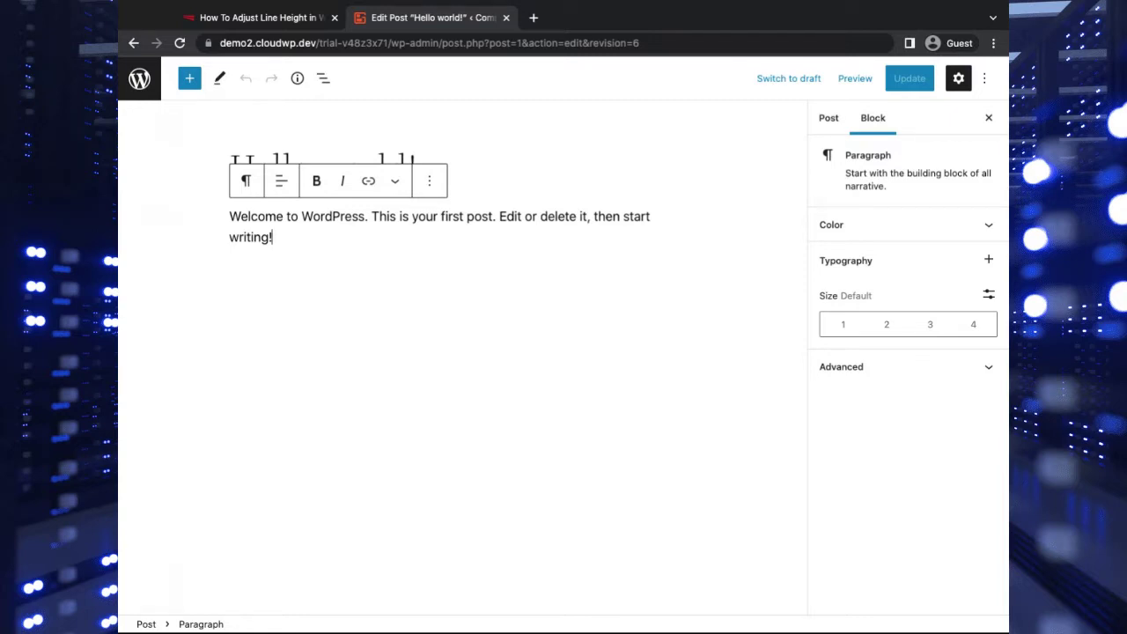
pyautogui.click(505, 148)
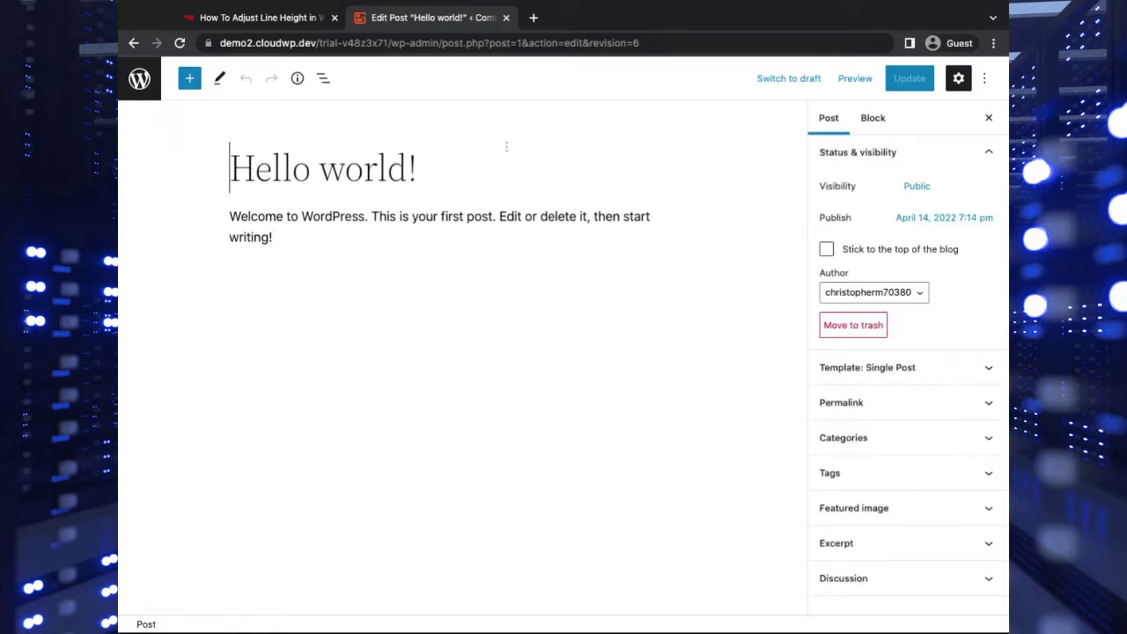
pyautogui.click(305, 239)
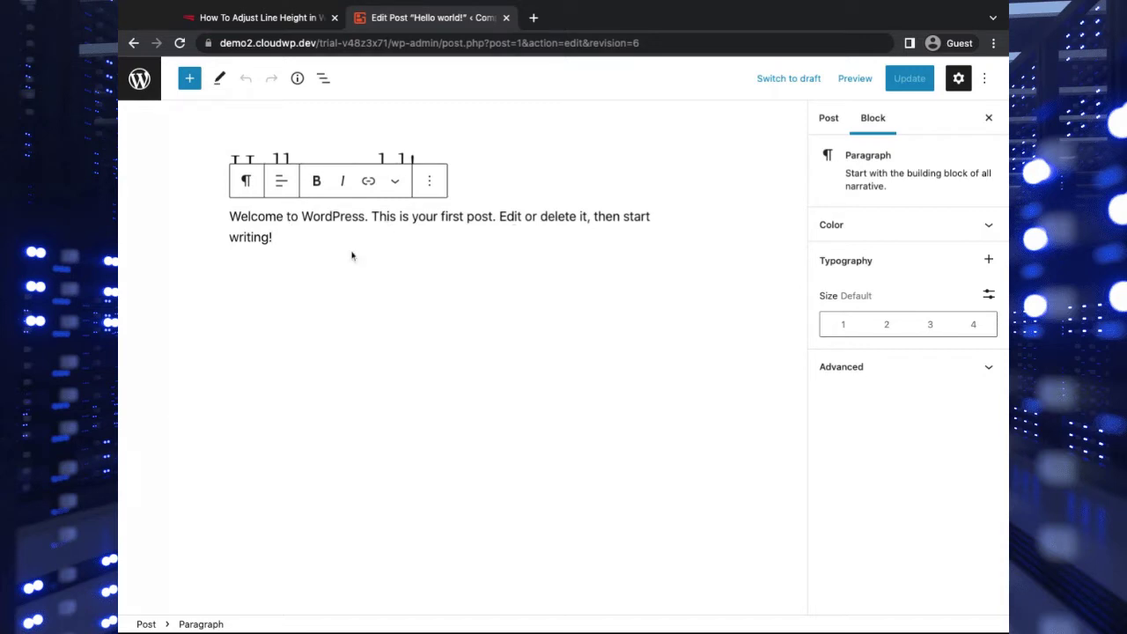
pyautogui.click(398, 215)
# - Add a Line height control to the Hello world! paragraph and set it to 1.6
pyautogui.click(990, 260)
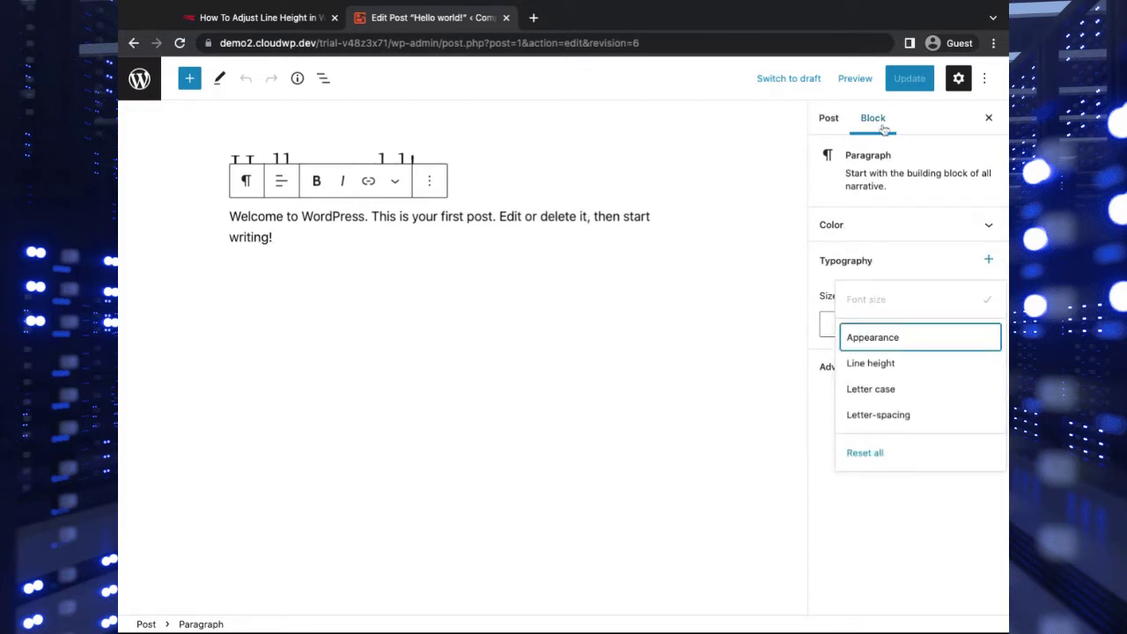
pyautogui.click(941, 367)
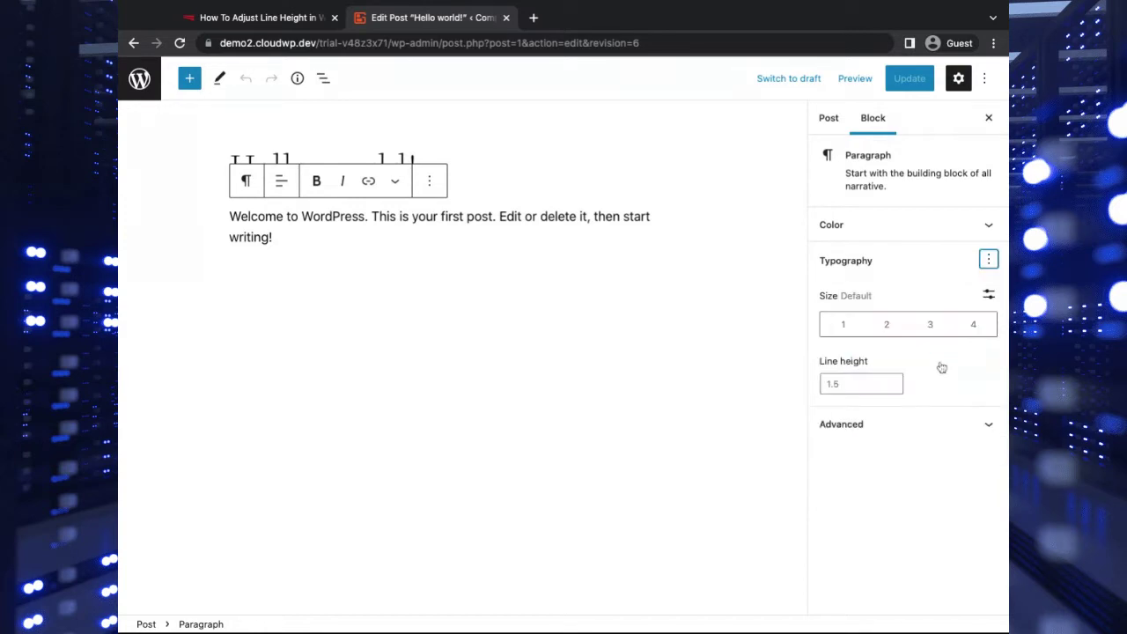
pyautogui.click(892, 381)
pyautogui.click(892, 380)
pyautogui.moveTo(893, 380); pyautogui.dragTo(892, 380)
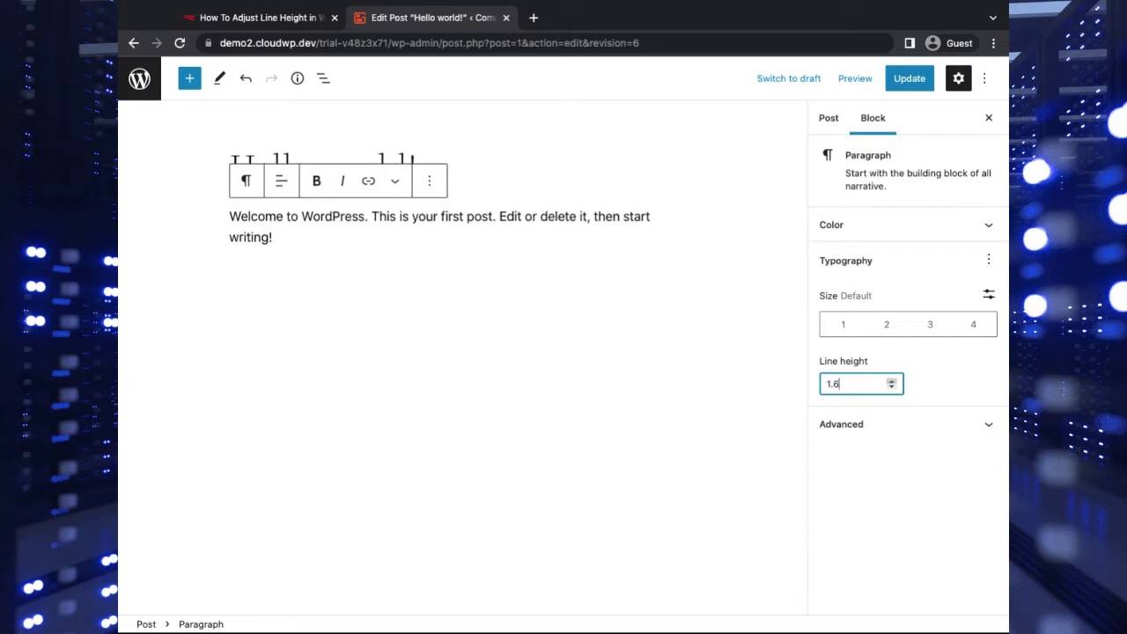
pyautogui.doubleClick(865, 381)
pyautogui.click(864, 381)
# - Remove the paragraph's Line height setting and update the post
pyautogui.click(989, 259)
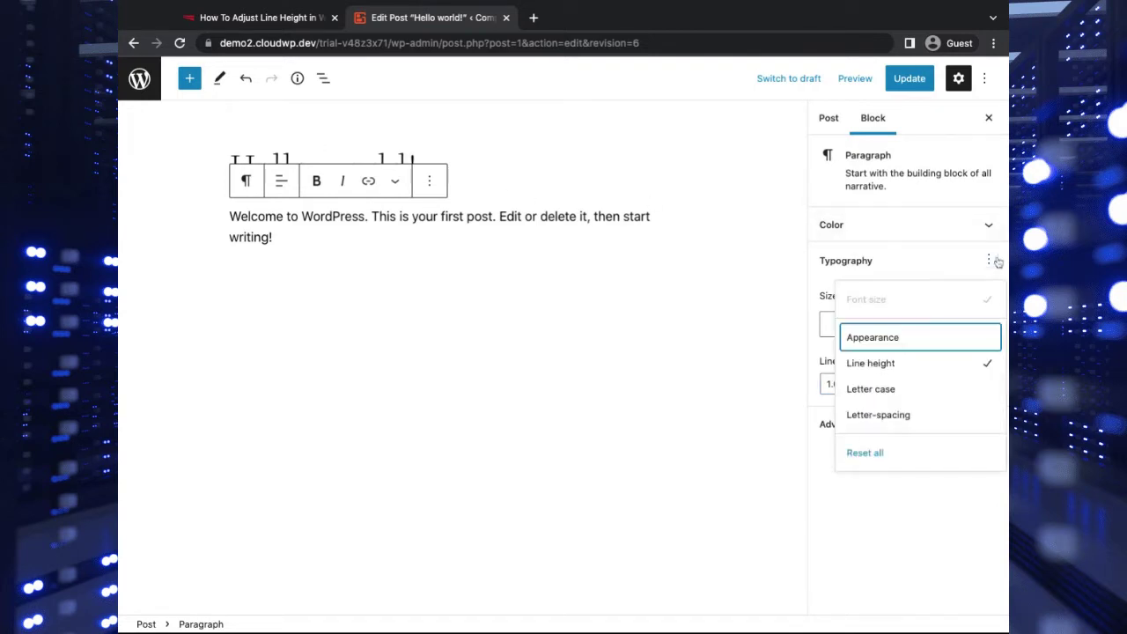
pyautogui.click(943, 363)
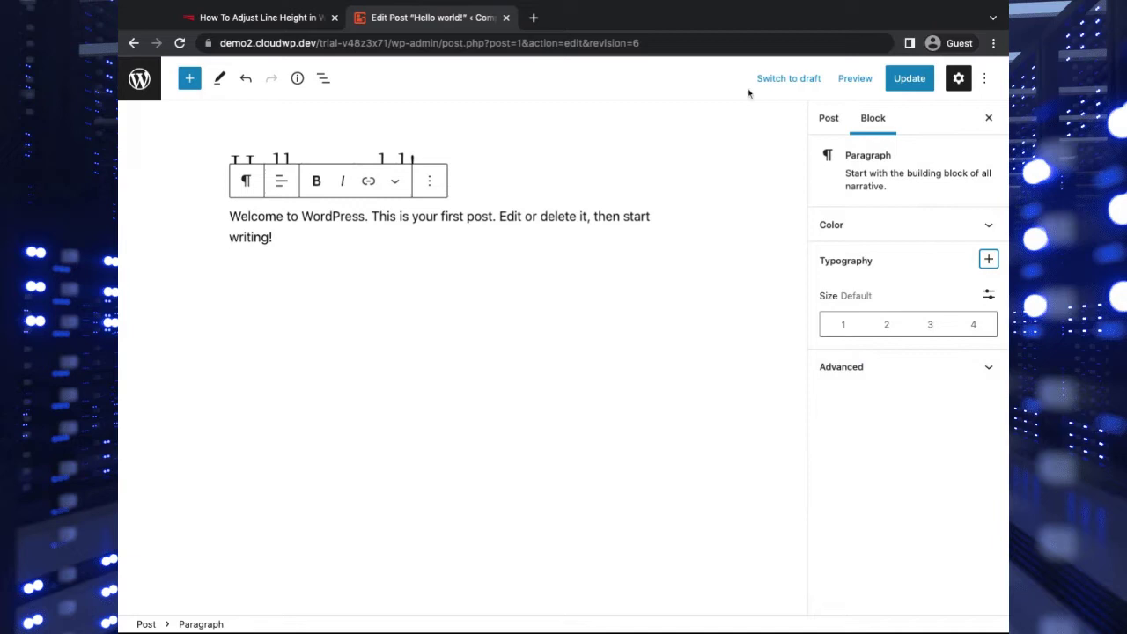
pyautogui.click(910, 78)
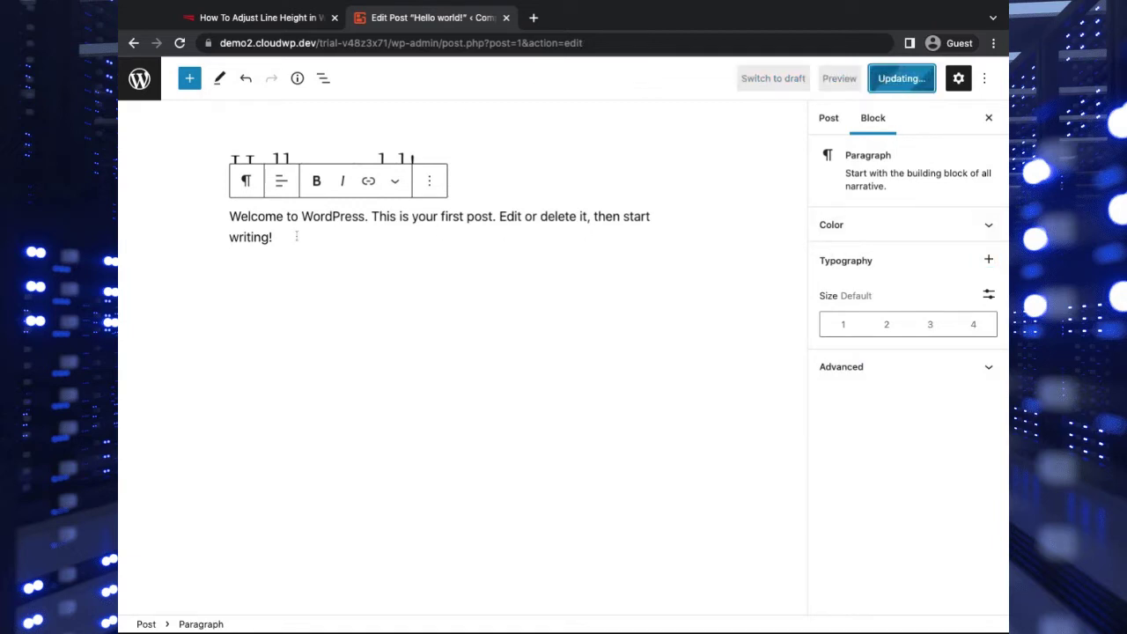
# - Activate the Twenty Twenty theme, then return to the Posts list
pyautogui.click(141, 90)
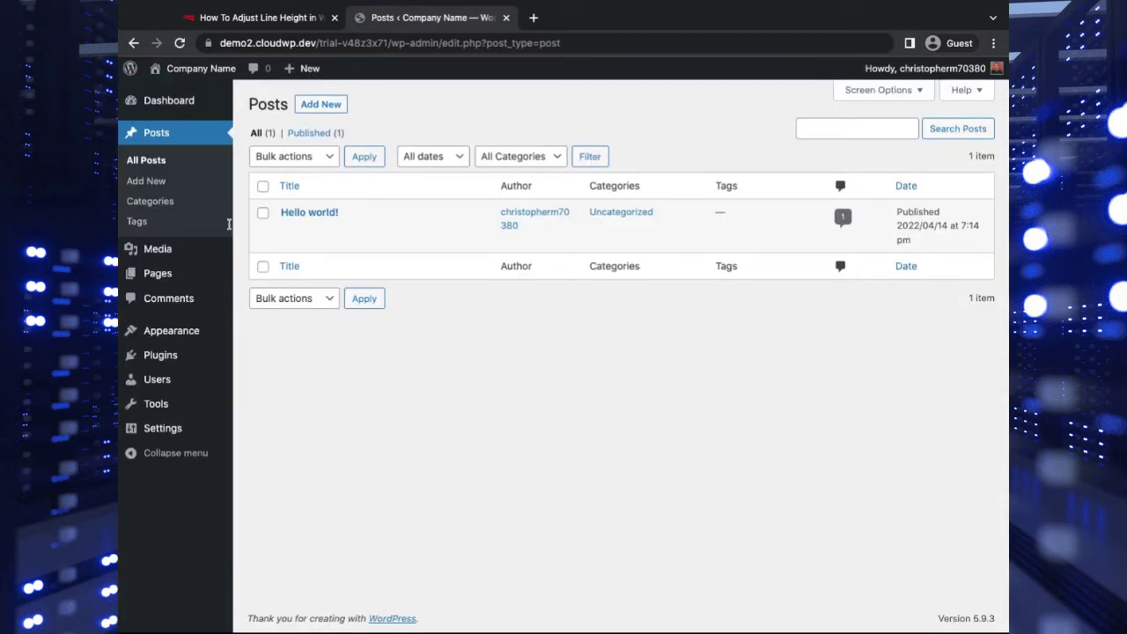
pyautogui.moveTo(198, 332)
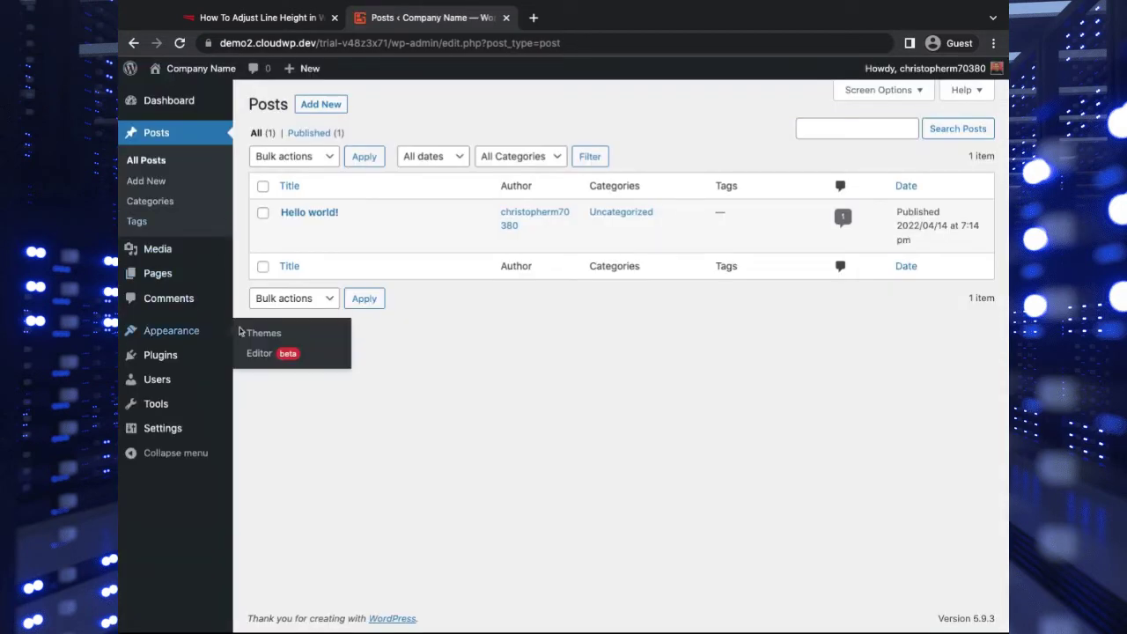
pyautogui.click(268, 333)
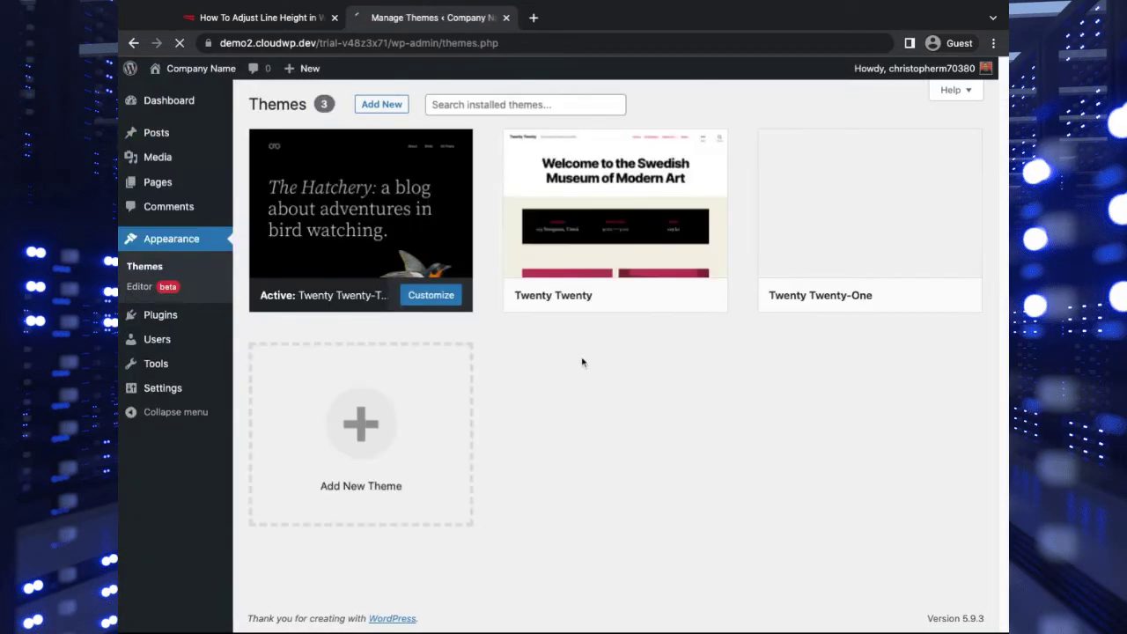
pyautogui.moveTo(643, 315)
pyautogui.click(616, 296)
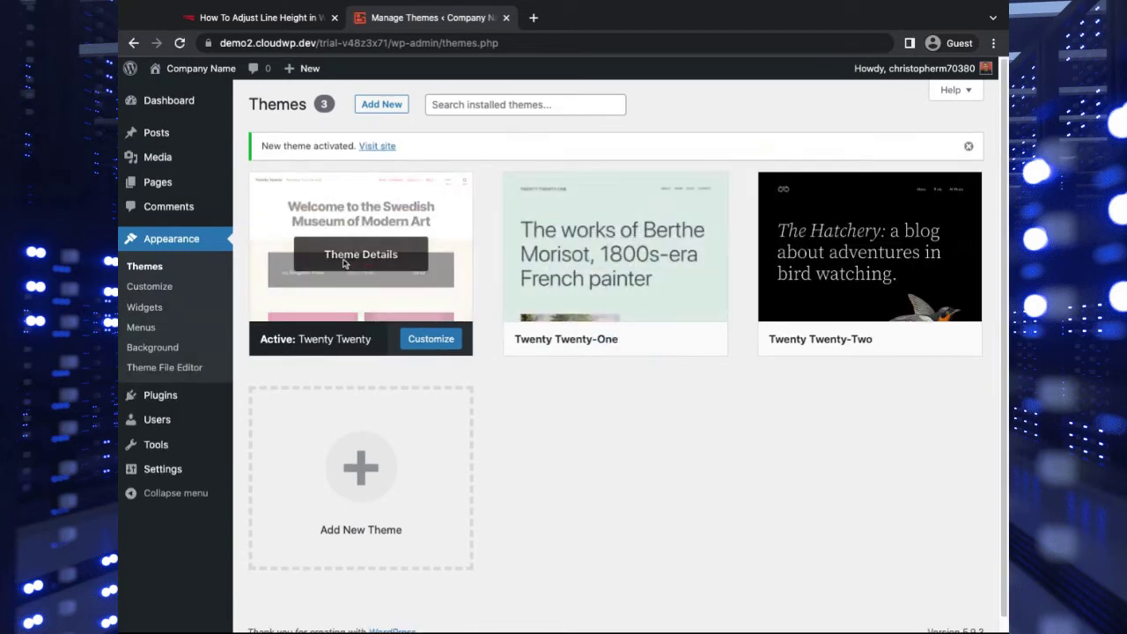
pyautogui.click(196, 133)
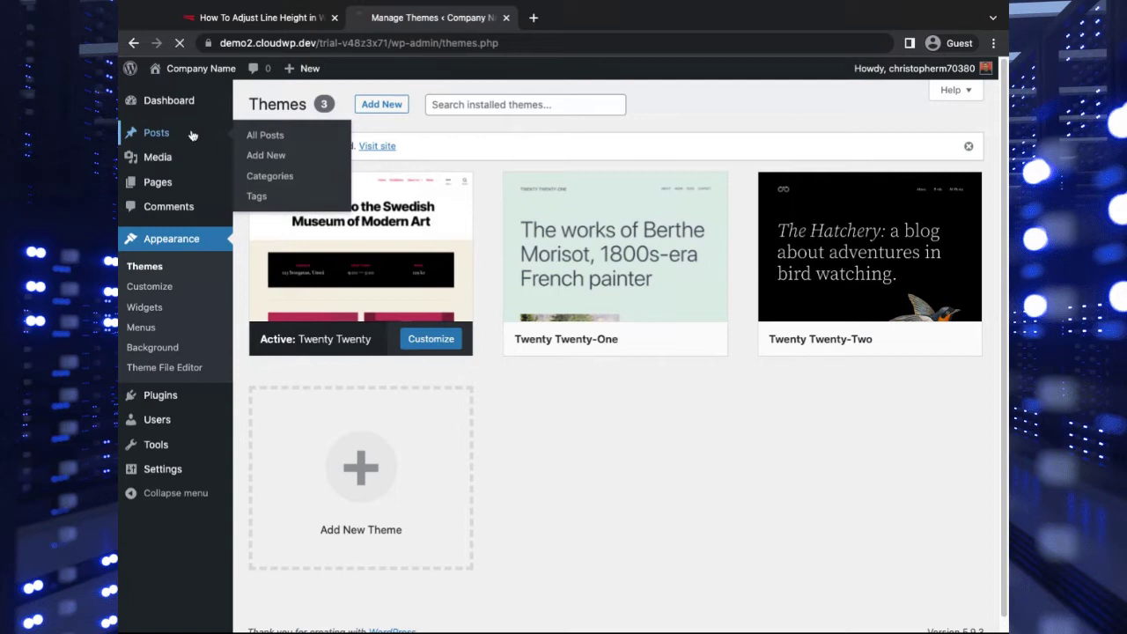
# - Open Hello world!, select its paragraph and confirm Typography has no Line height
pyautogui.click(337, 215)
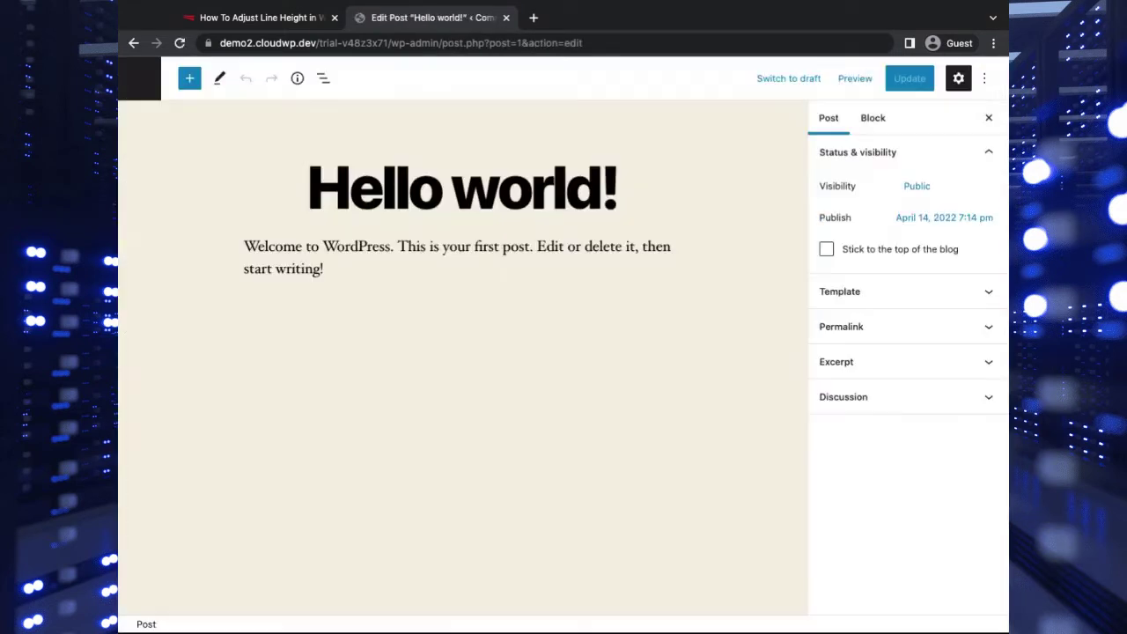
pyautogui.click(487, 293)
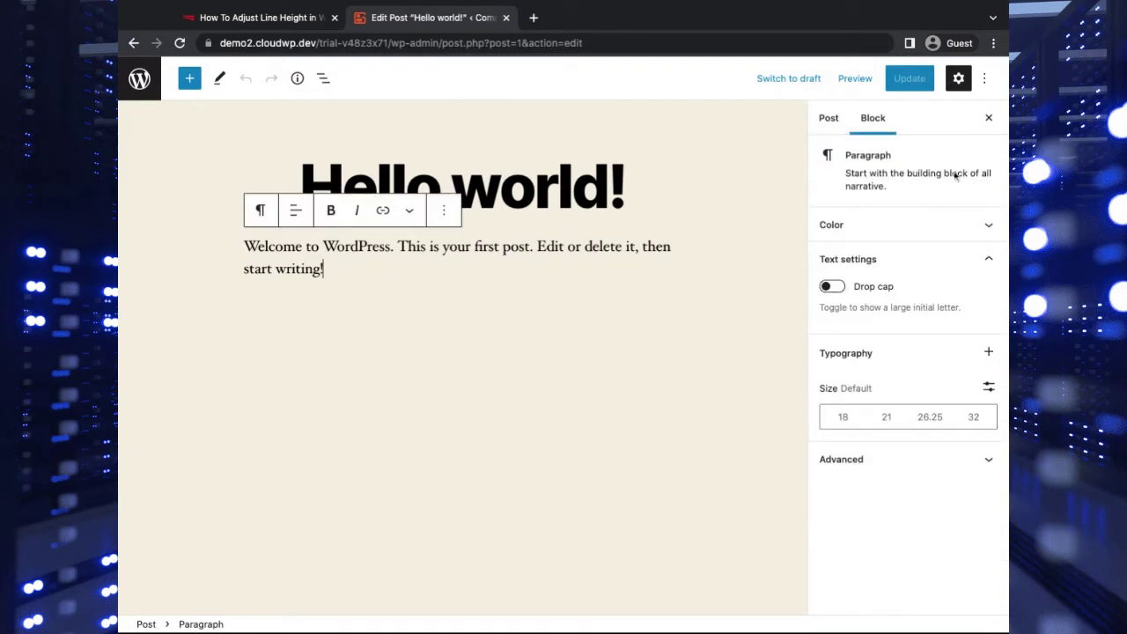
pyautogui.click(989, 352)
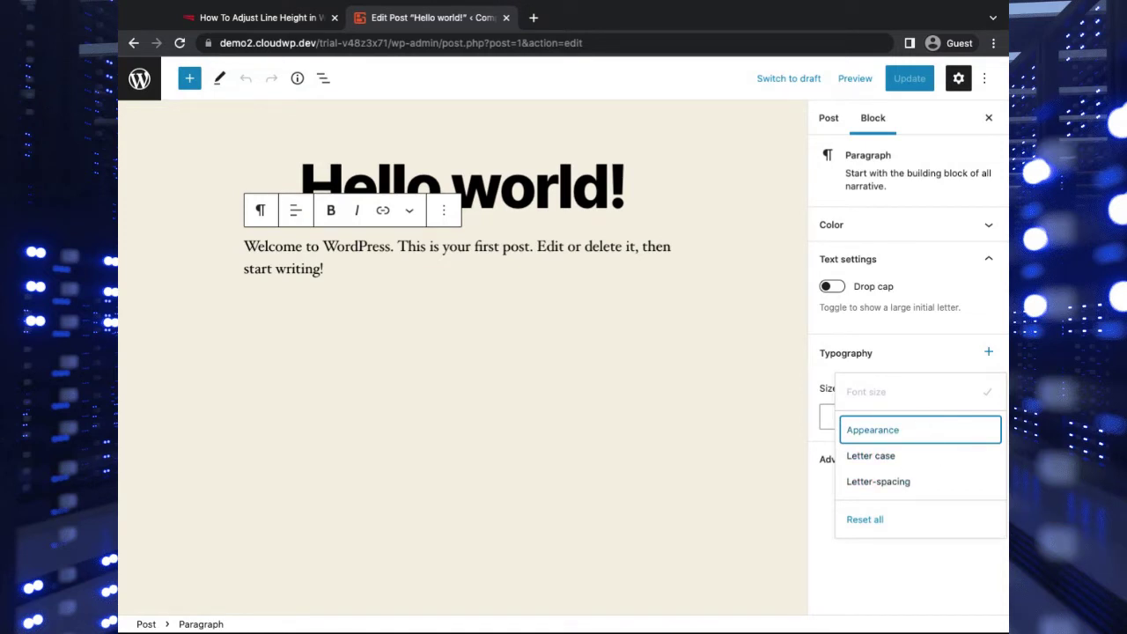
pyautogui.click(931, 356)
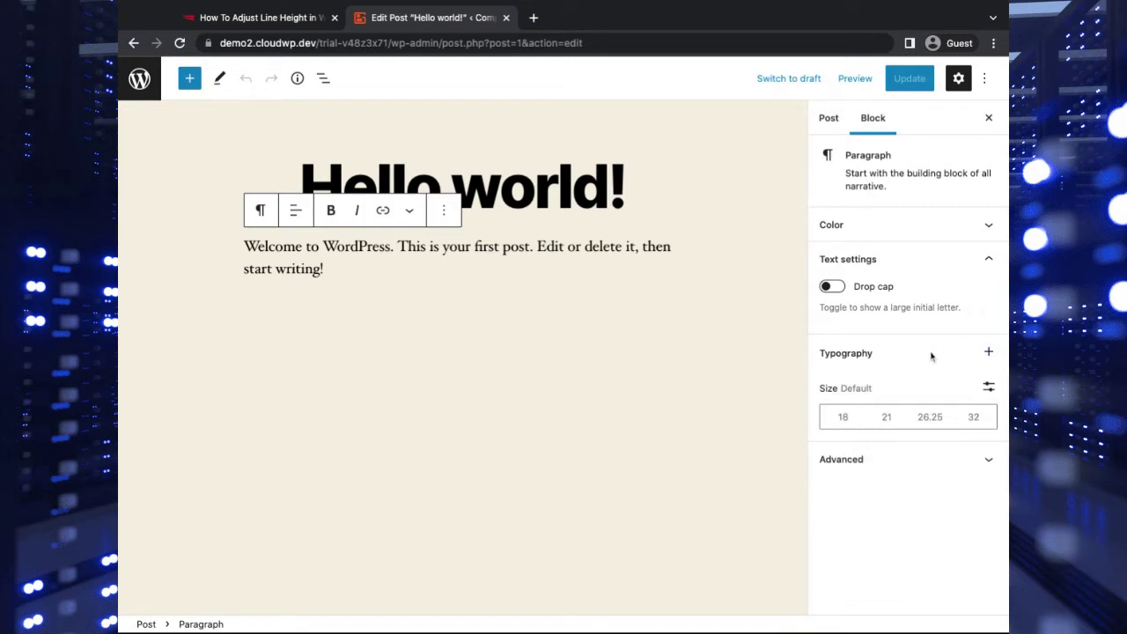
# - View the published post through the Permalink link in the Post settings
pyautogui.click(829, 120)
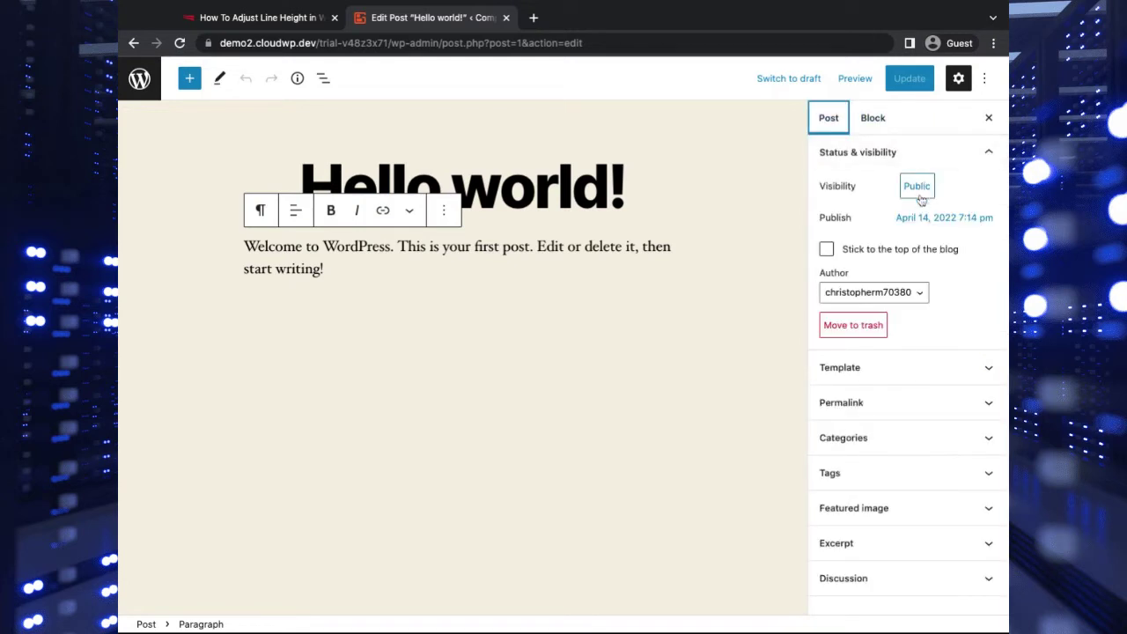
pyautogui.click(951, 402)
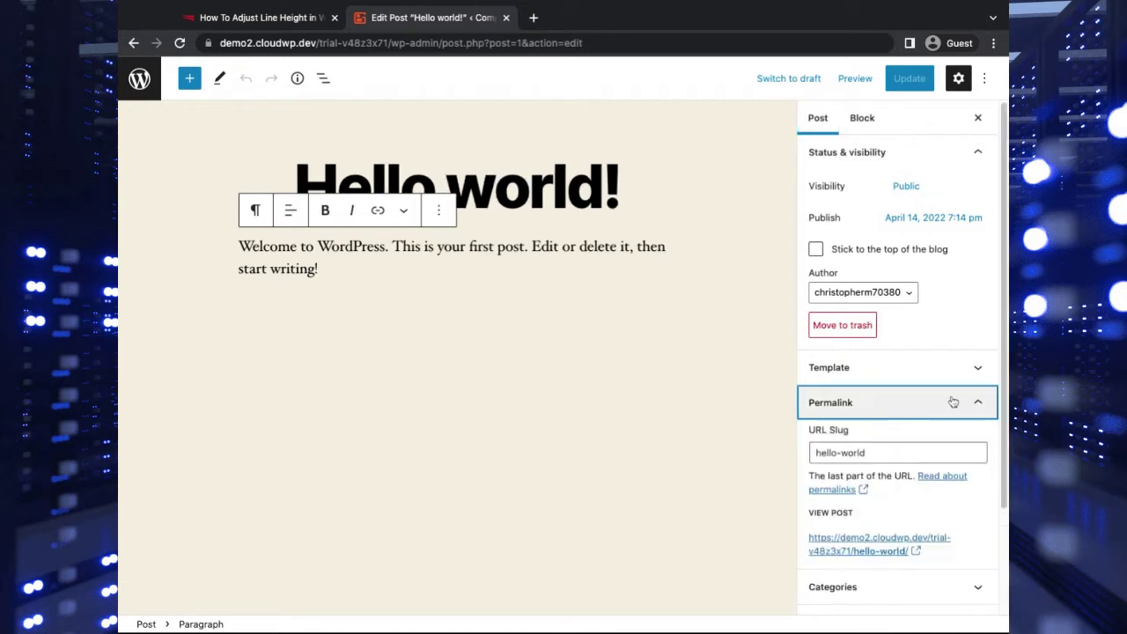
pyautogui.click(870, 548)
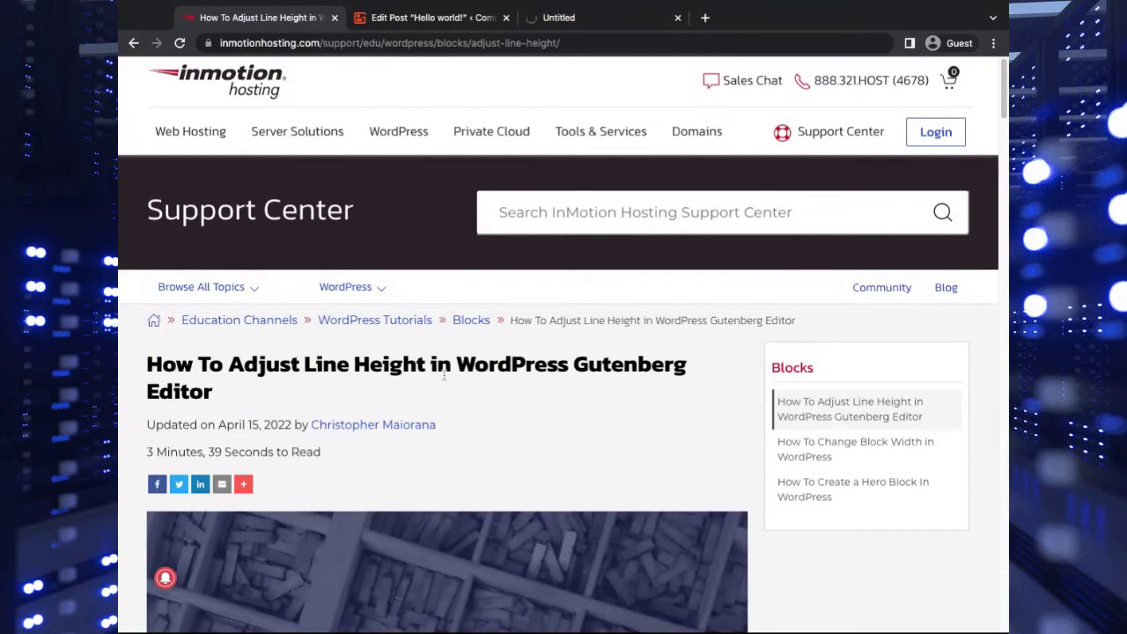
# - Scroll to the article's Step 4 CSS snippets, close the subscribe popup, and highlight the pages snippet
pyautogui.scroll(-7, 444, 377)
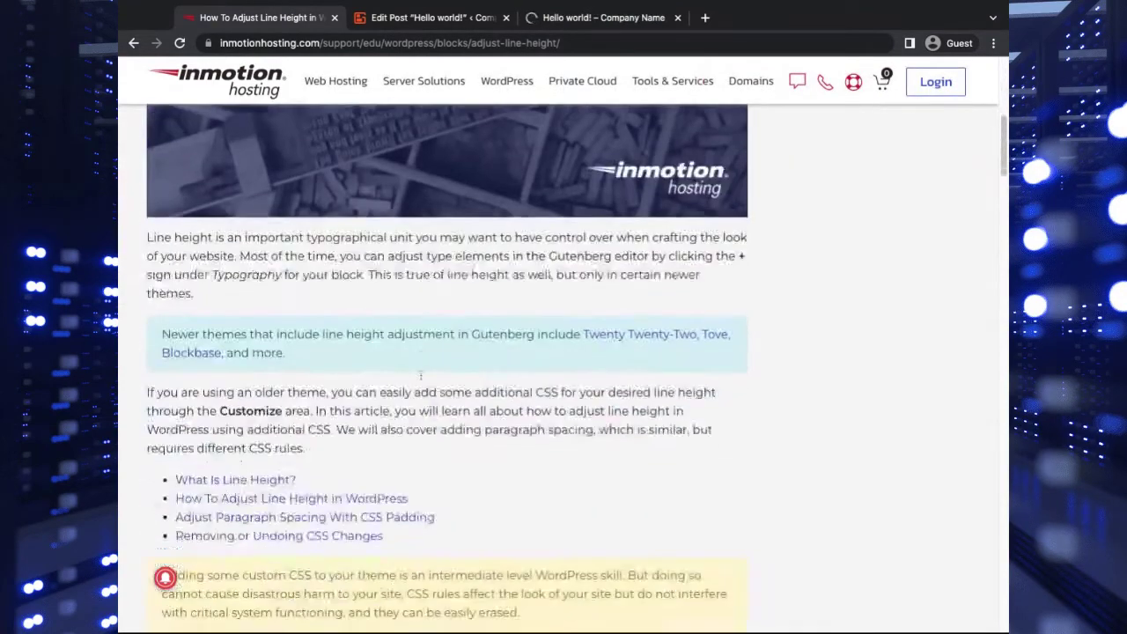
pyautogui.scroll(-5, 421, 377)
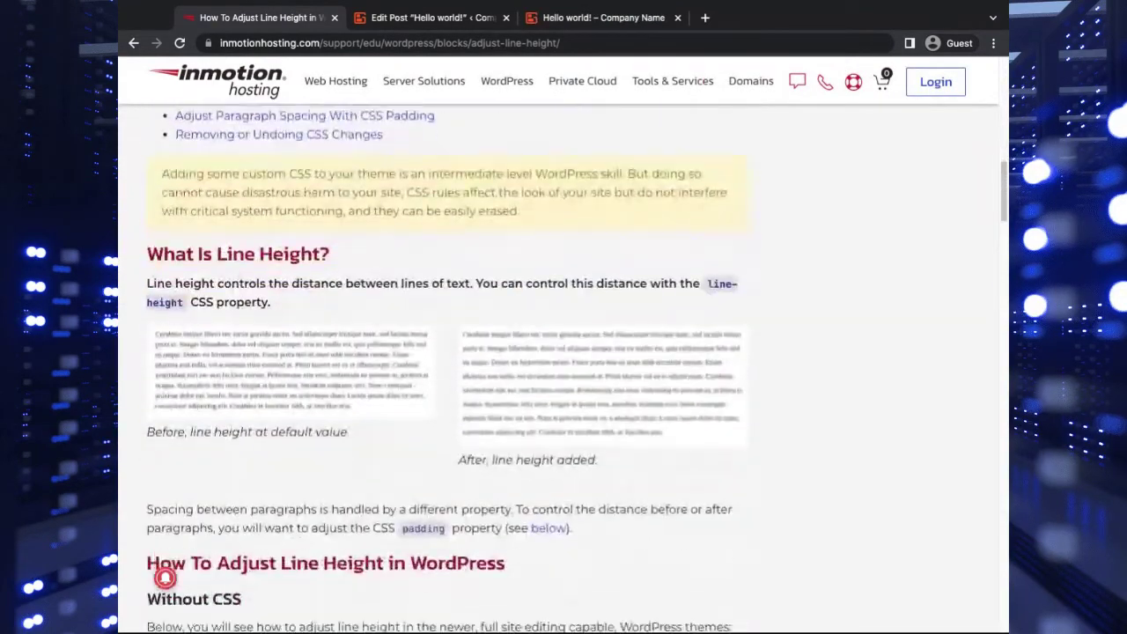
pyautogui.scroll(-14, 371, 350)
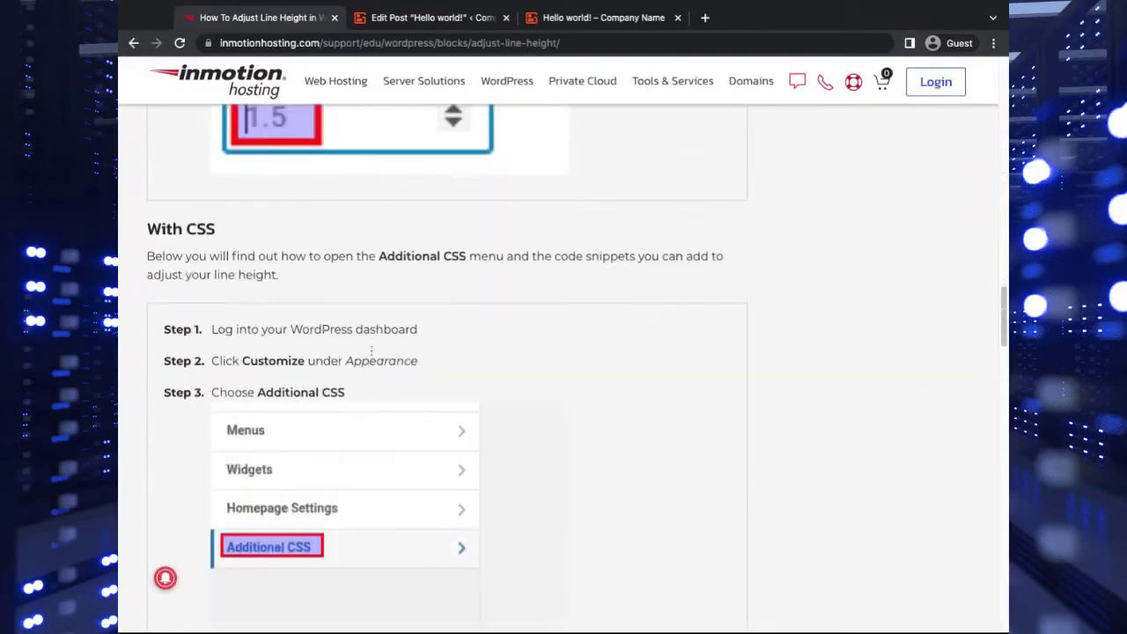
pyautogui.scroll(-7, 370, 350)
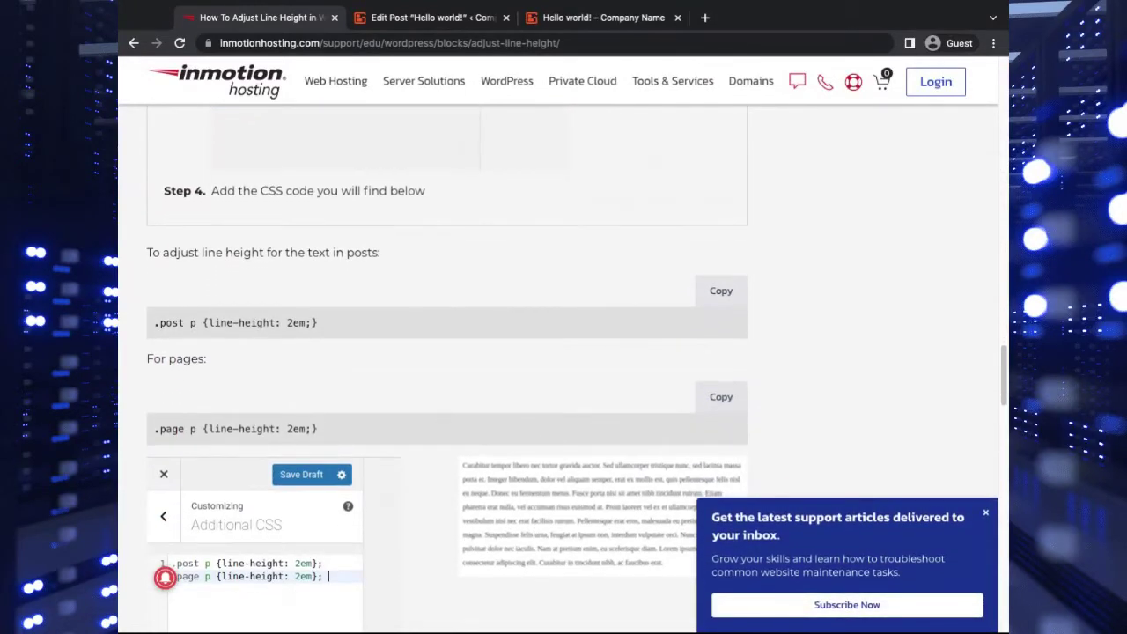
pyautogui.click(985, 512)
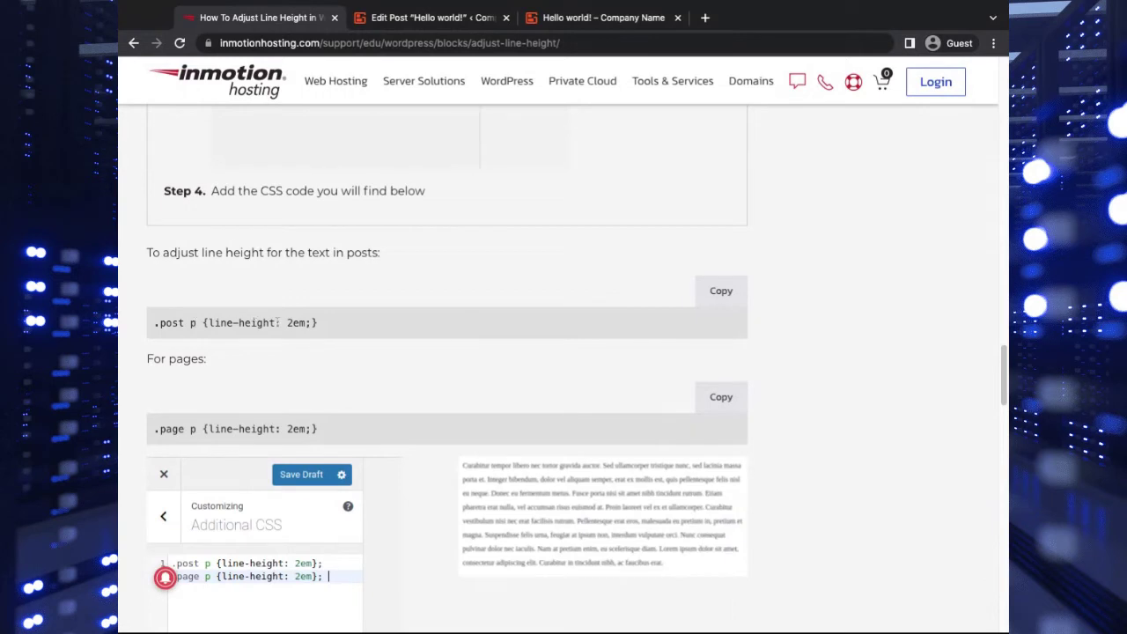
pyautogui.doubleClick(173, 429)
# - Open the Customizer's Additional CSS panel from the live post, collapsing its help text
pyautogui.click(551, 21)
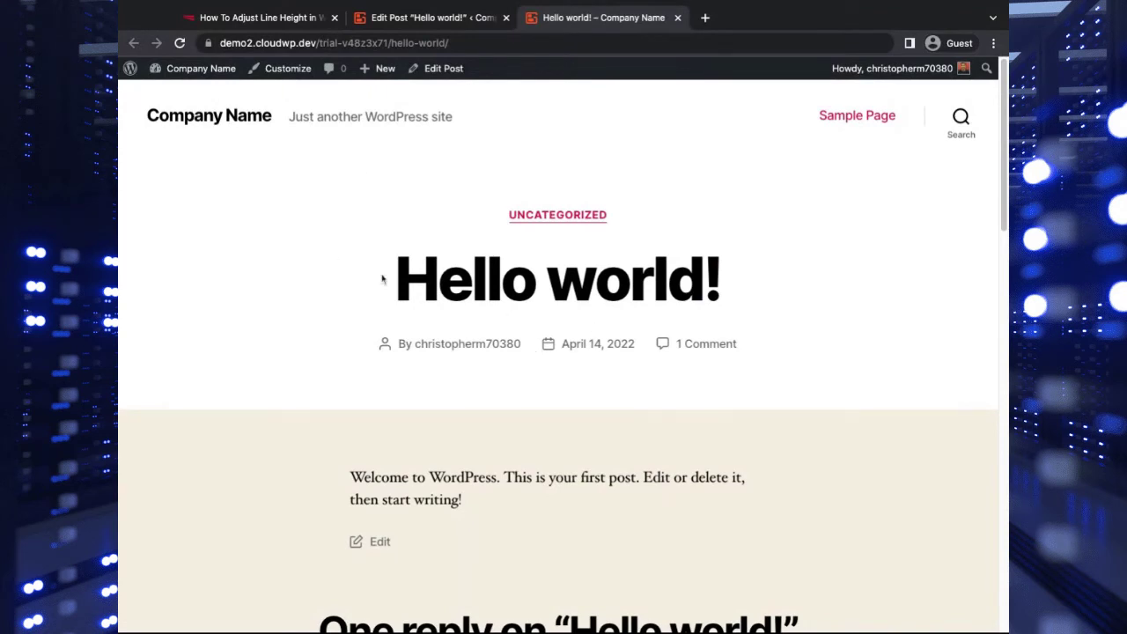
pyautogui.click(289, 74)
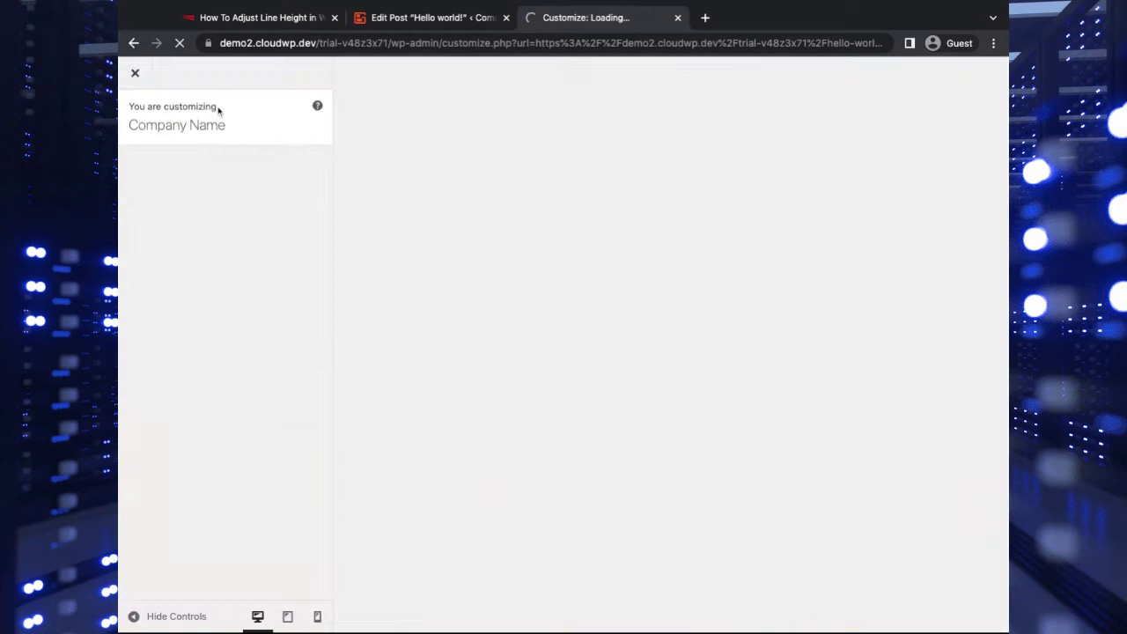
pyautogui.click(302, 533)
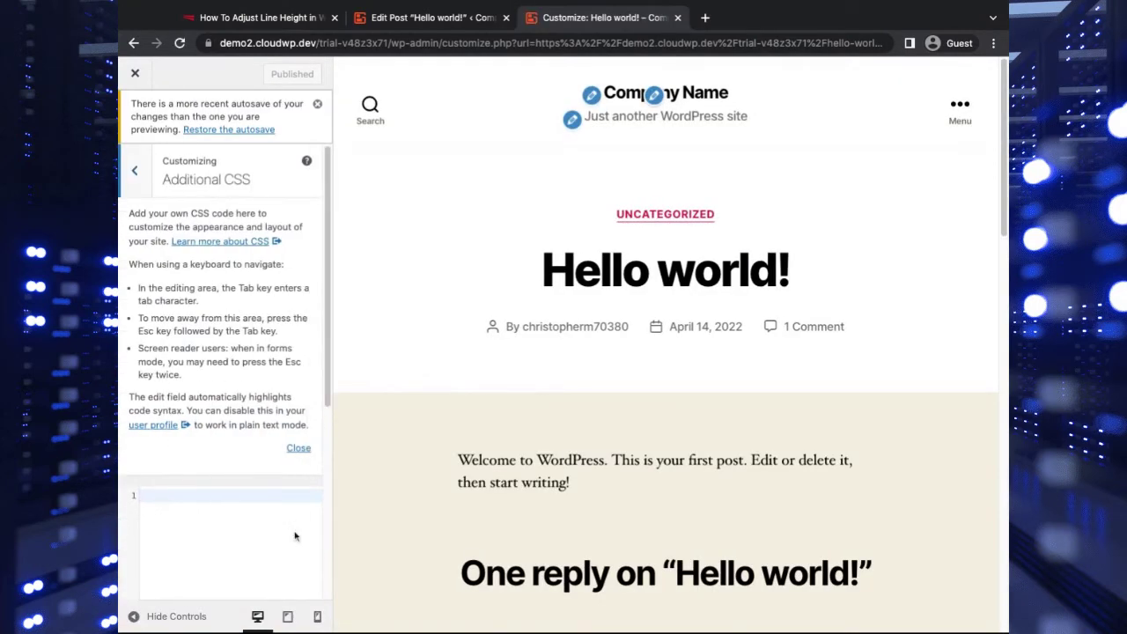
pyautogui.click(307, 450)
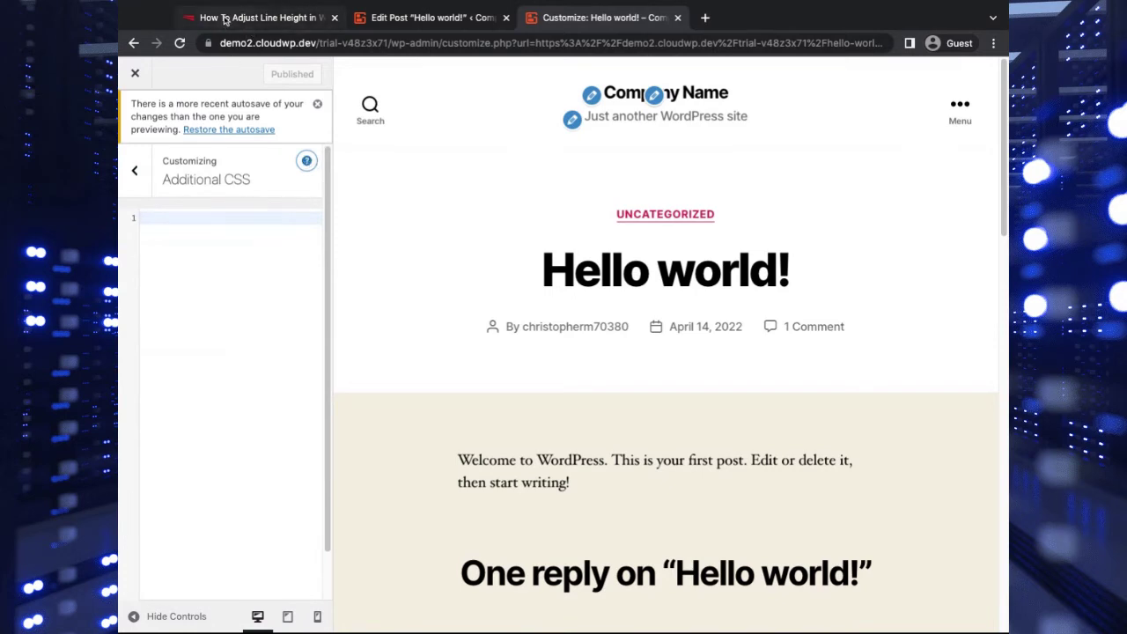
# - Copy the .post p line-height snippet from the article
pyautogui.click(224, 17)
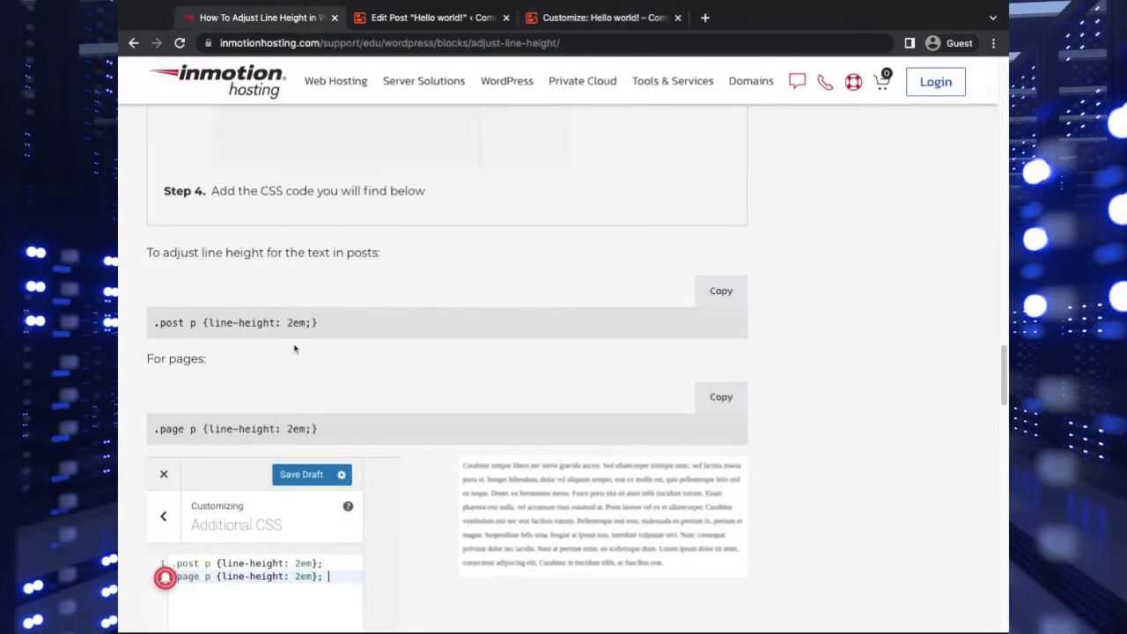
pyautogui.click(733, 294)
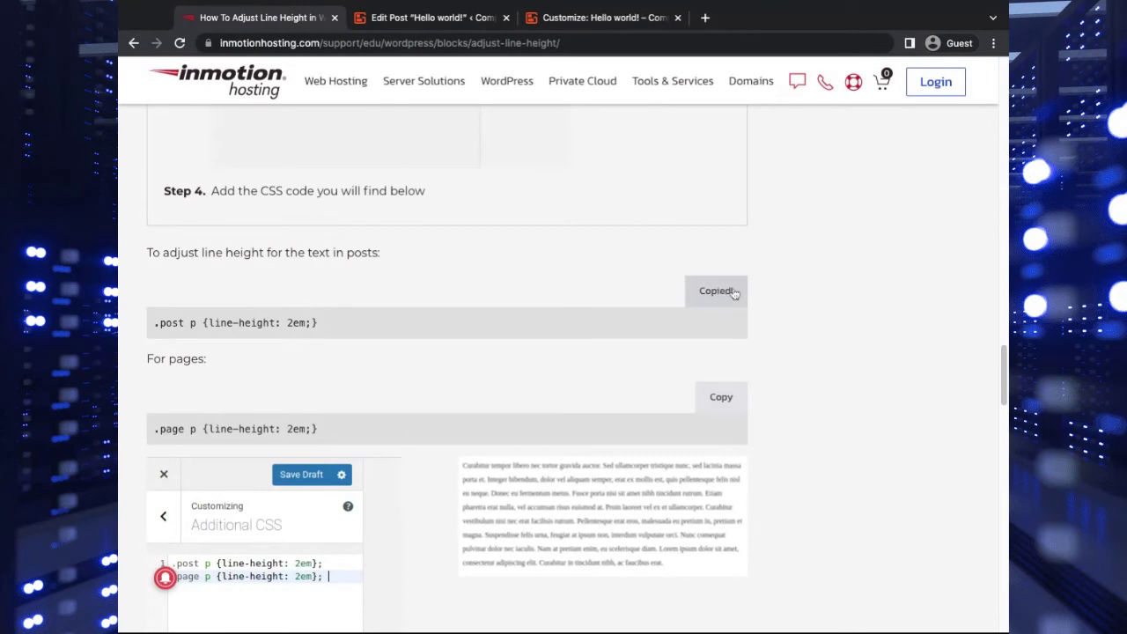
pyautogui.click(599, 17)
# - Dismiss the autosave notice, paste the .post p snippet, and try line heights 1em and 0.5em
pyautogui.click(317, 103)
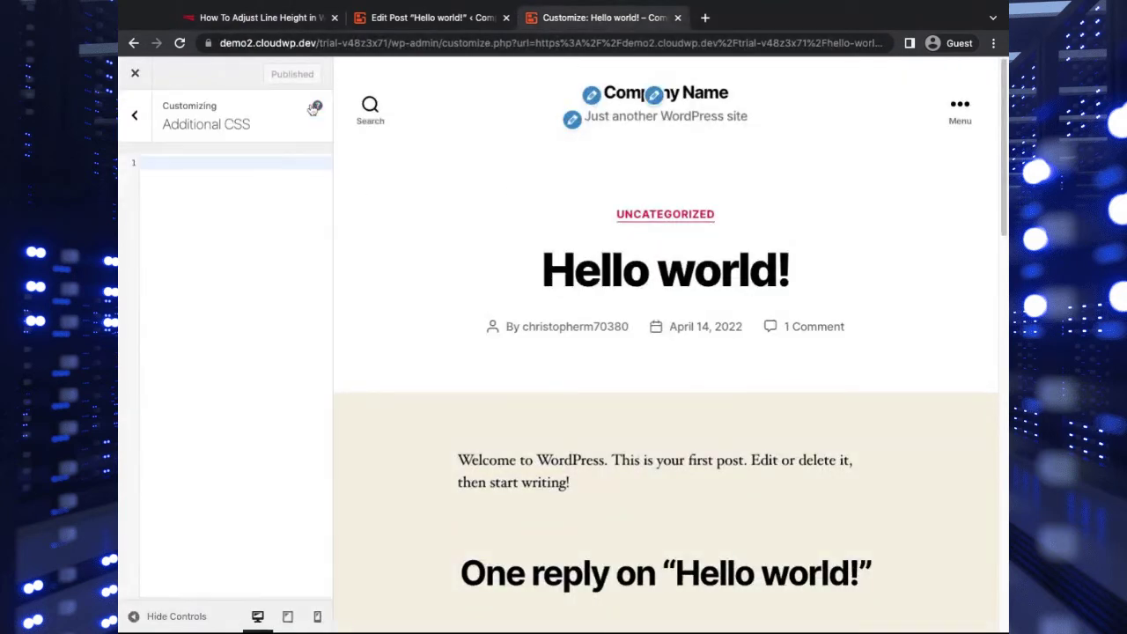
pyautogui.hotkey('ctrl', 'v')
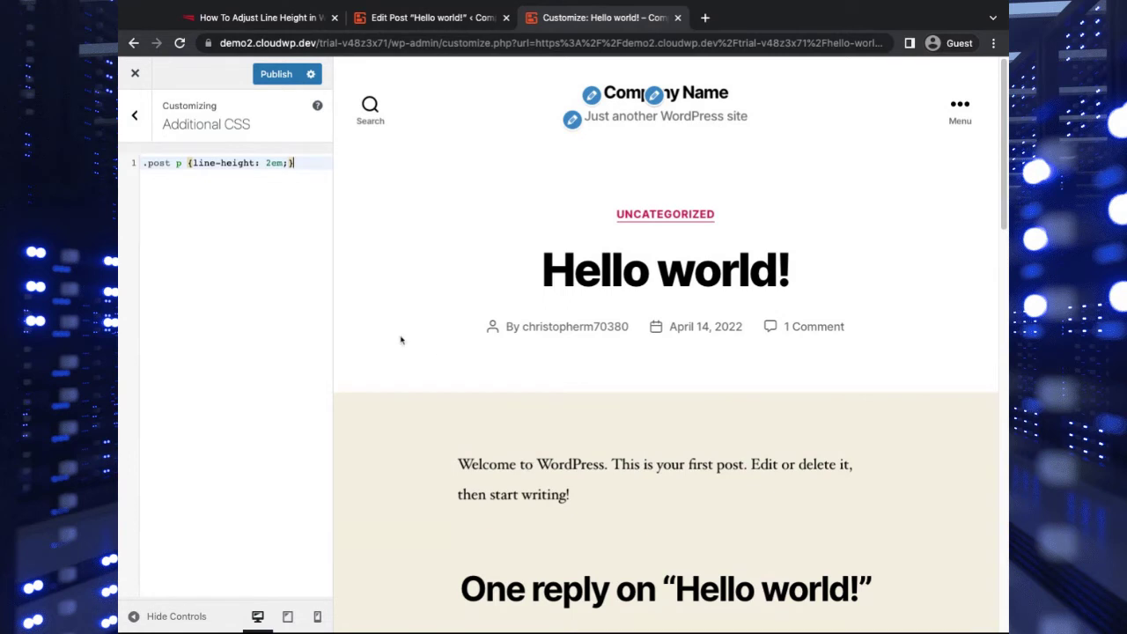
pyautogui.press('Left')
pyautogui.press('Left')
pyautogui.press('Left')
pyautogui.press('Right')
pyautogui.press('BackSpace')
pyautogui.write('1')
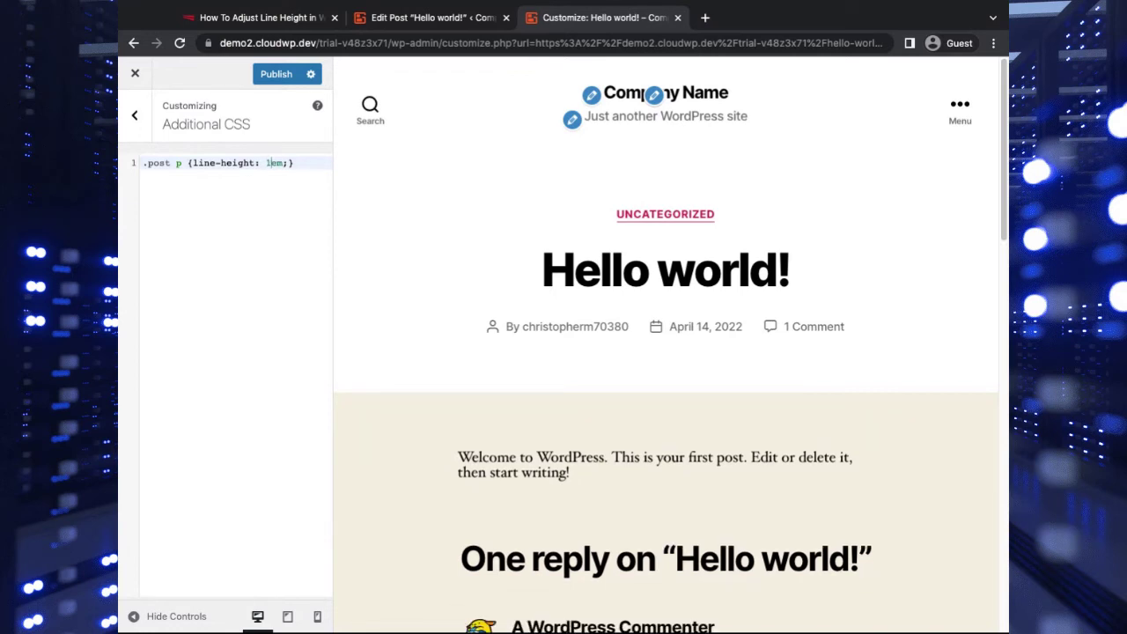
pyautogui.press('BackSpace')
pyautogui.write('0')
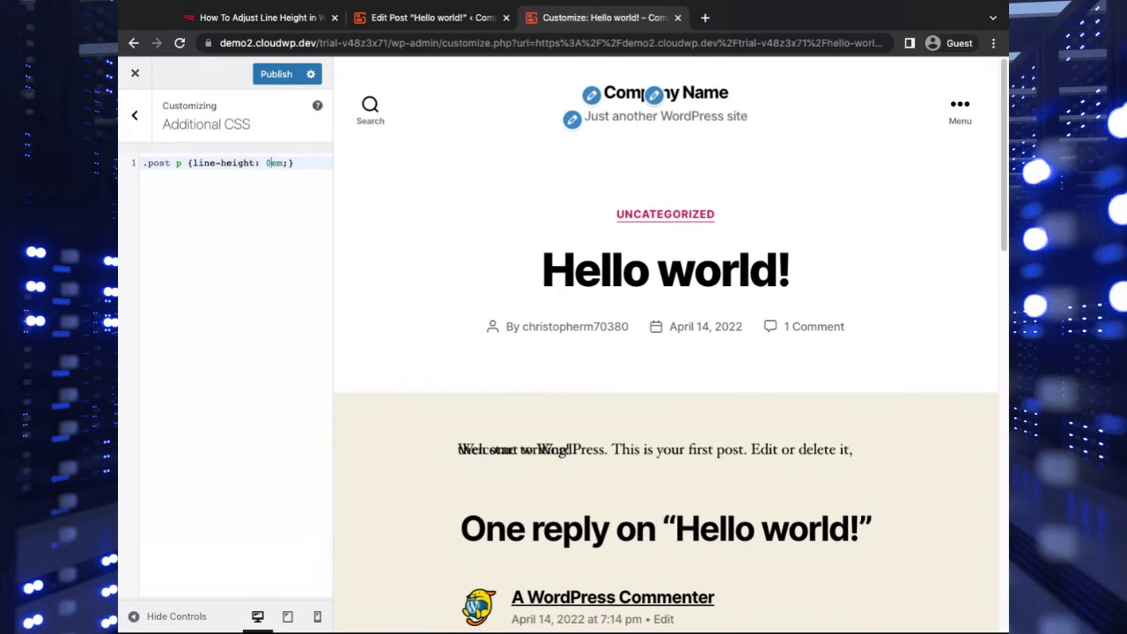
pyautogui.write('.5')
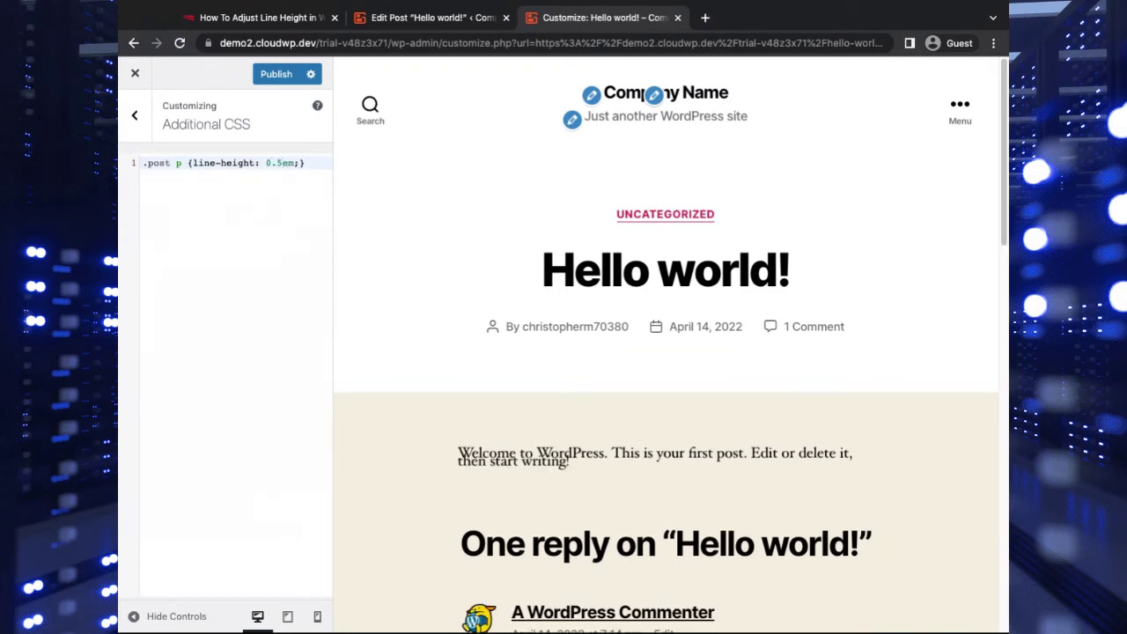
# - Change the line-height value through 2em and 100px, ending at 50px
pyautogui.press('BackSpace')
pyautogui.press('BackSpace')
pyautogui.press('BackSpace')
pyautogui.write('2')
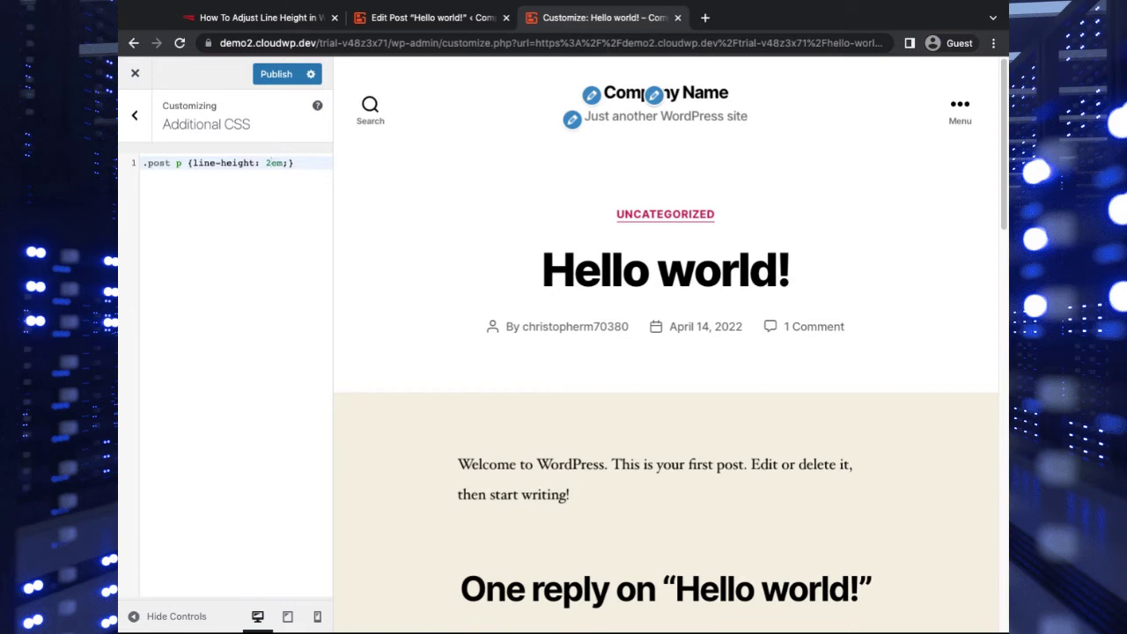
pyautogui.press('BackSpace')
pyautogui.write('3')
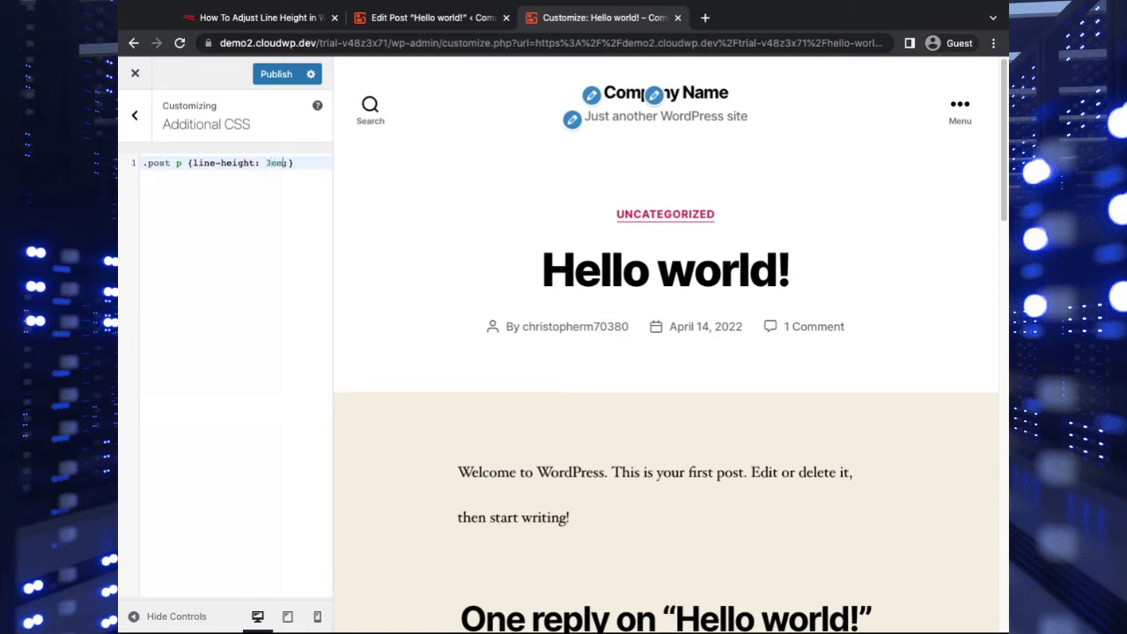
pyautogui.write('100px')
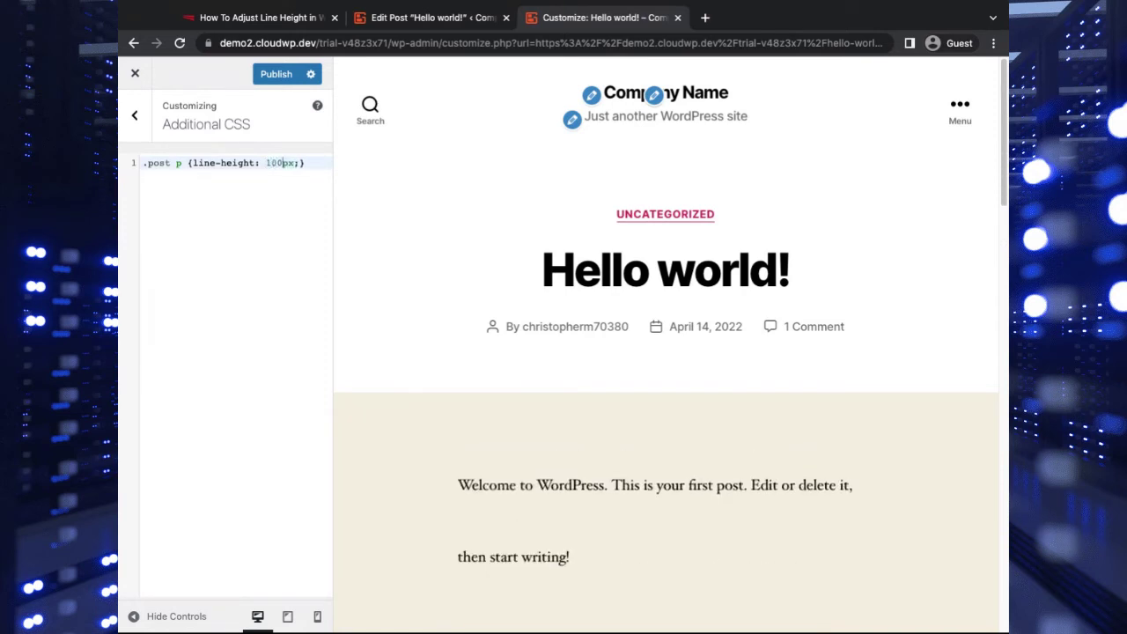
pyautogui.press('BackSpace')
pyautogui.press('BackSpace')
pyautogui.press('BackSpace')
pyautogui.write('5')
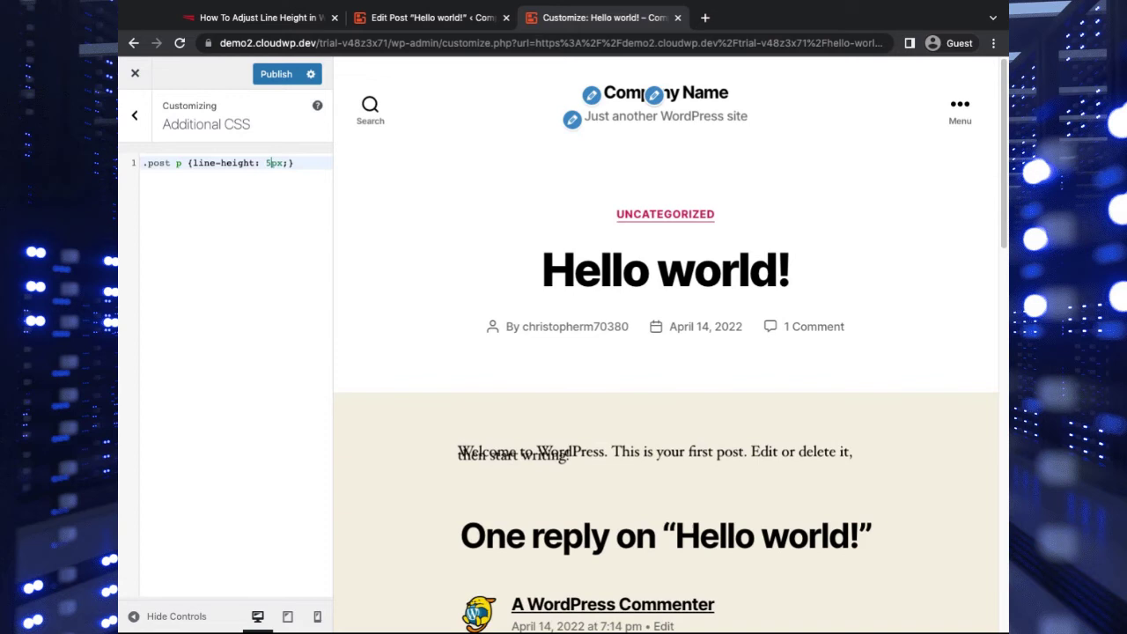
pyautogui.write('0')
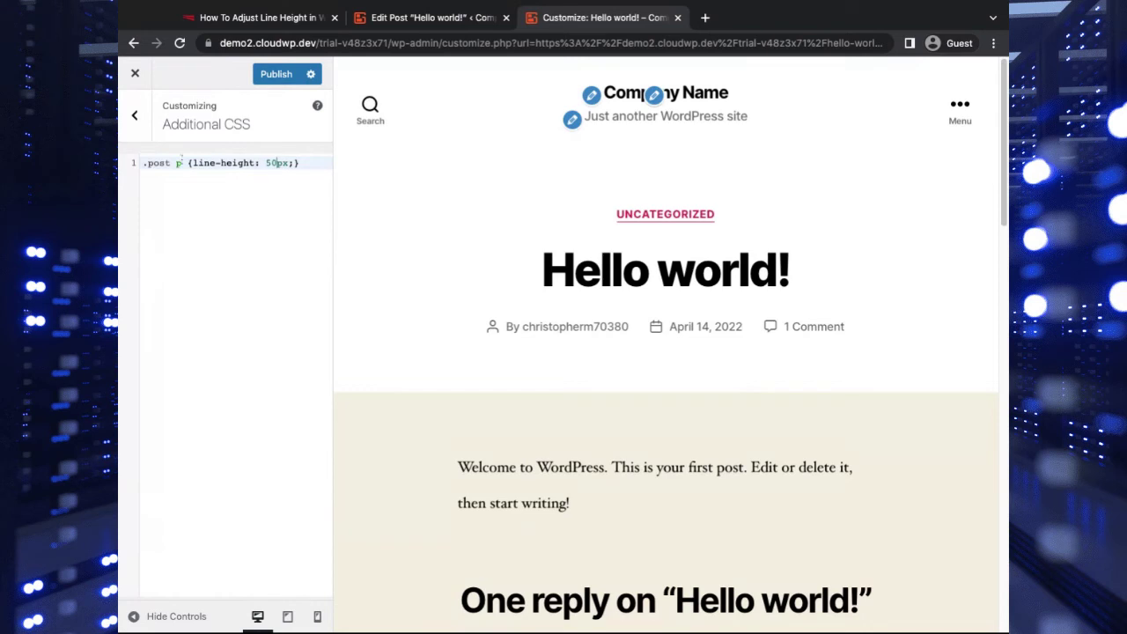
# - Publish the .post p {line-height: 50px;} Additional CSS rule
pyautogui.click(270, 156)
pyautogui.click(278, 75)
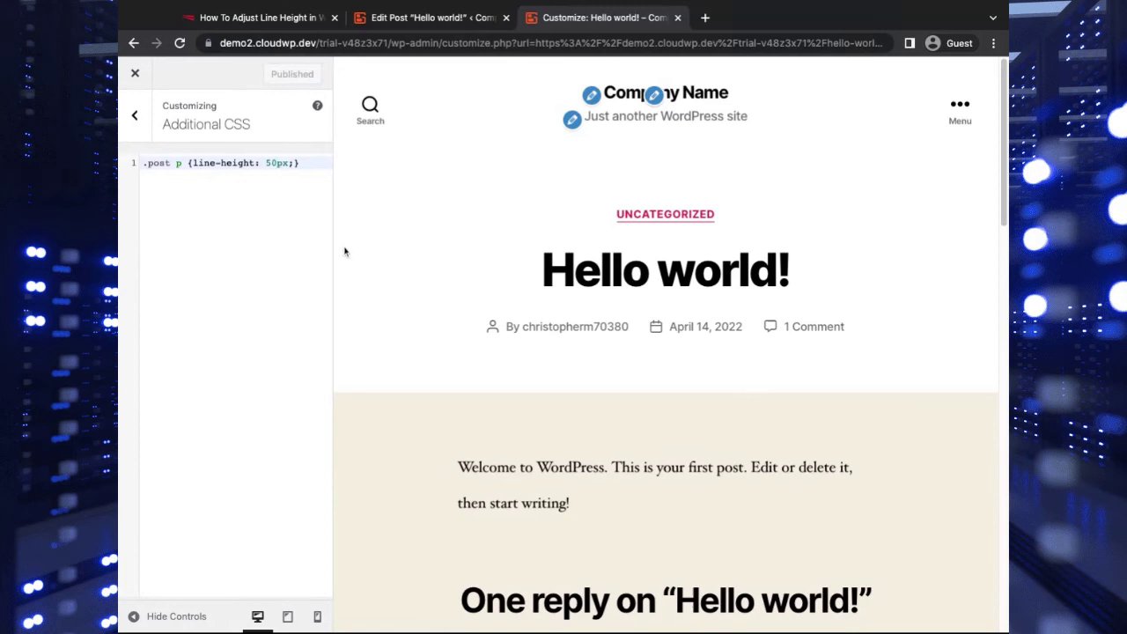